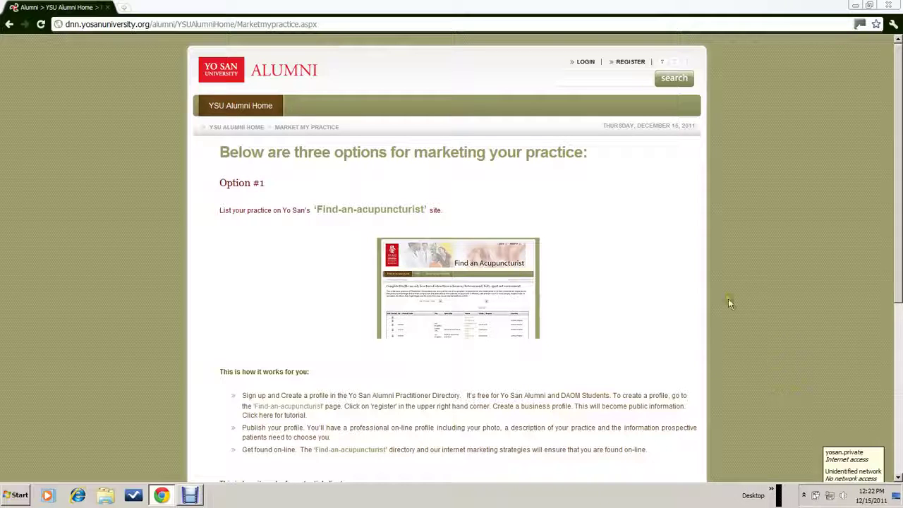
# Open the Find-an-acupuncturist directory in a new tab and go to its REGISTER form
pyautogui.click(621, 162)
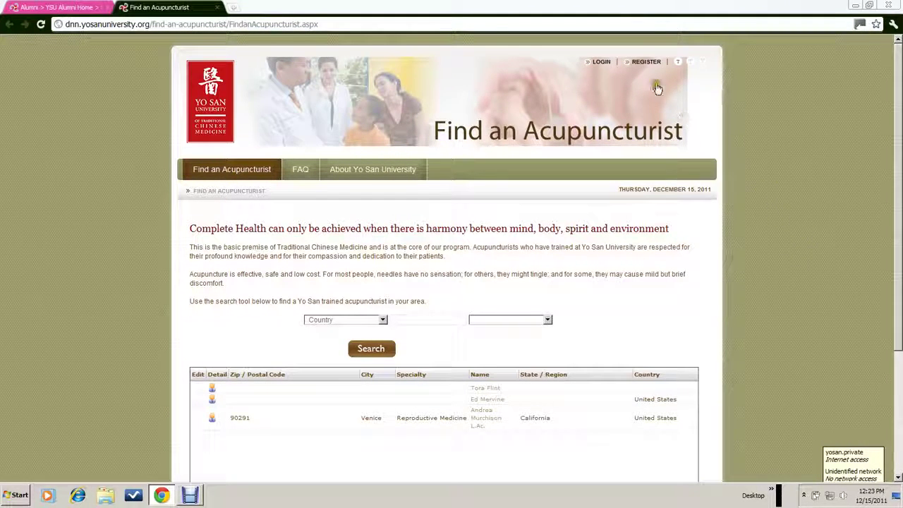
pyautogui.click(648, 62)
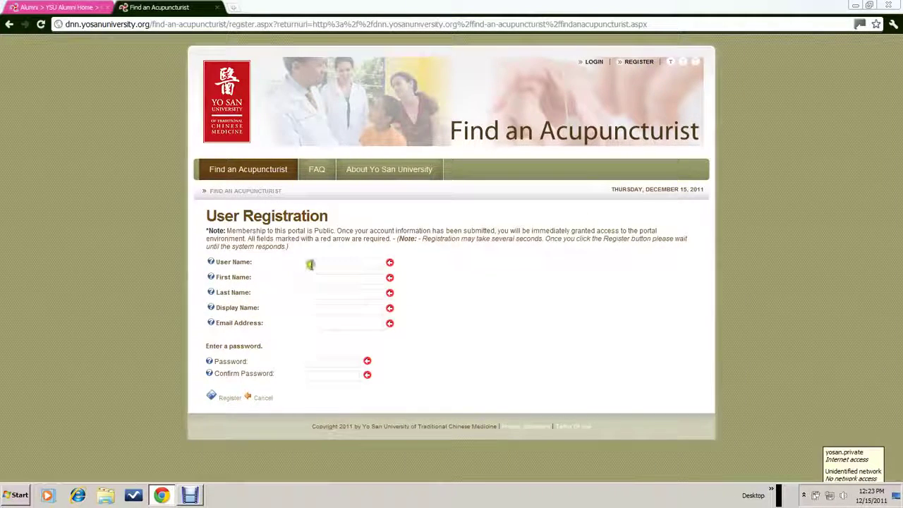
# Enter the practitioner's account user name, first name, last name and display name
pyautogui.click(310, 264)
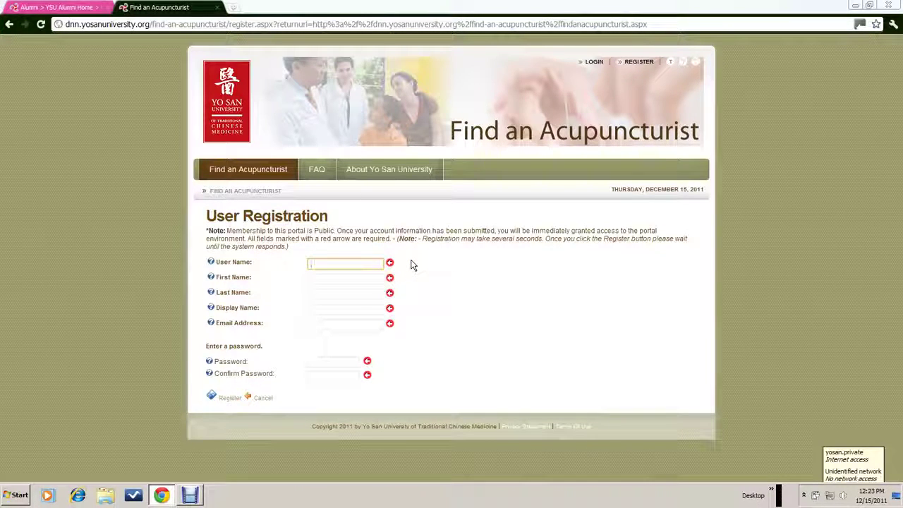
pyautogui.write('north star')
pyautogui.click(317, 280)
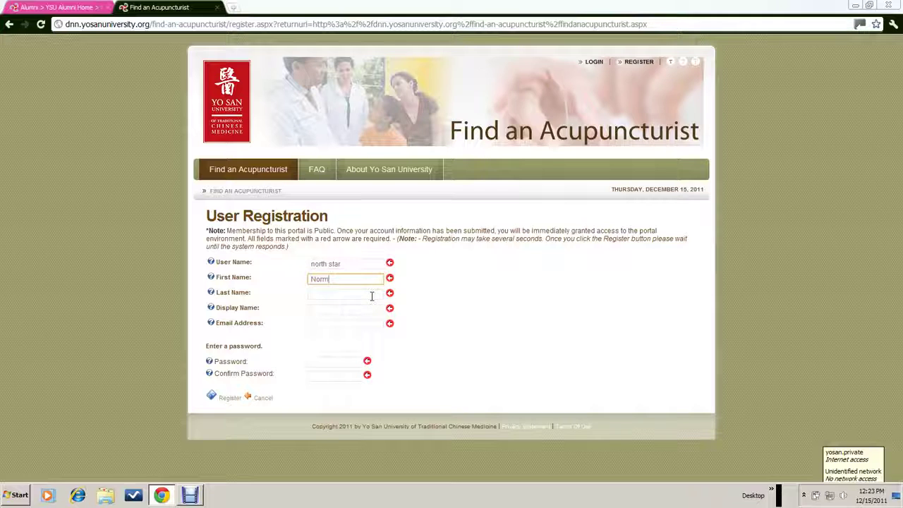
pyautogui.click(335, 297)
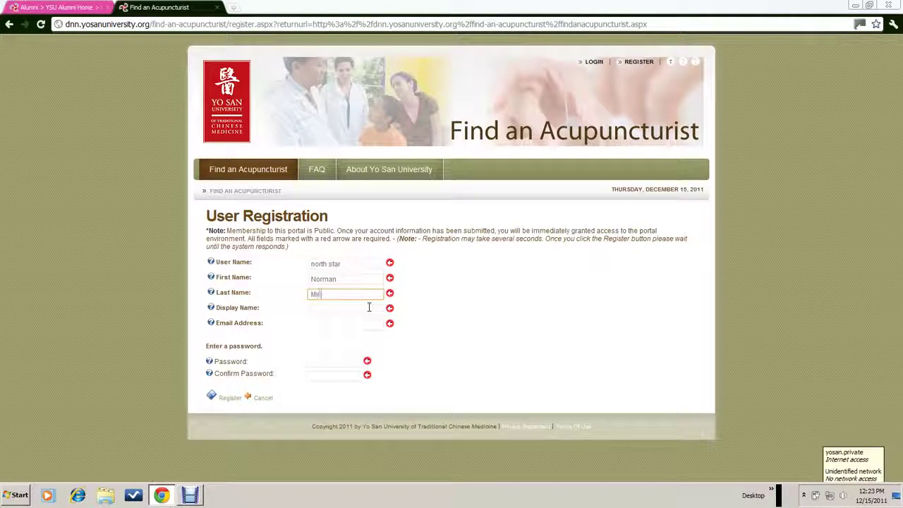
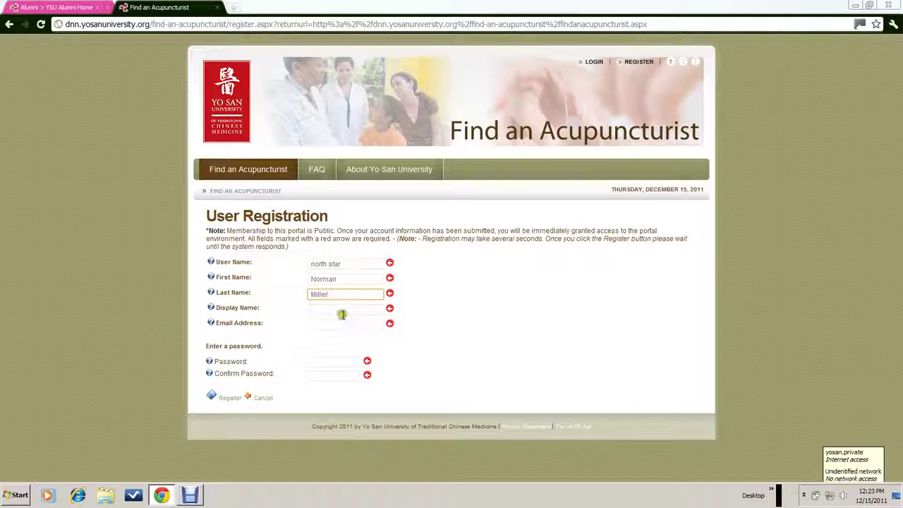
pyautogui.click(342, 312)
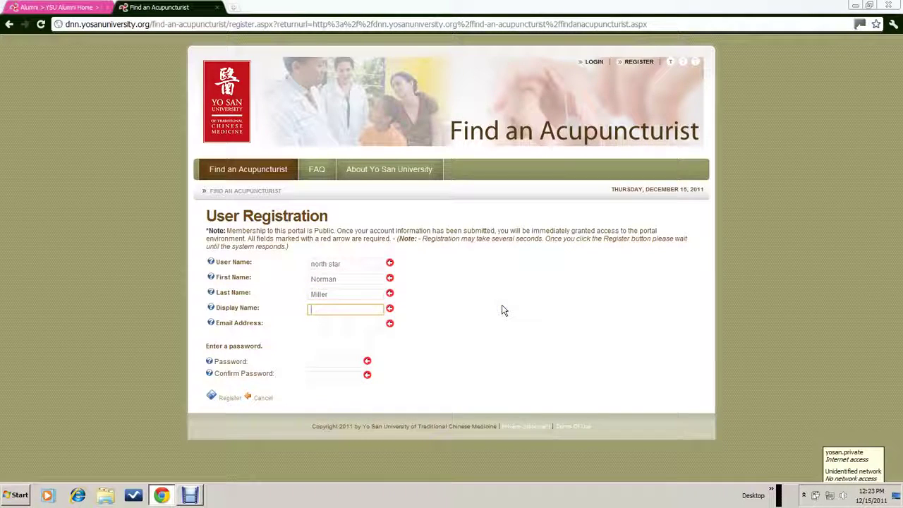
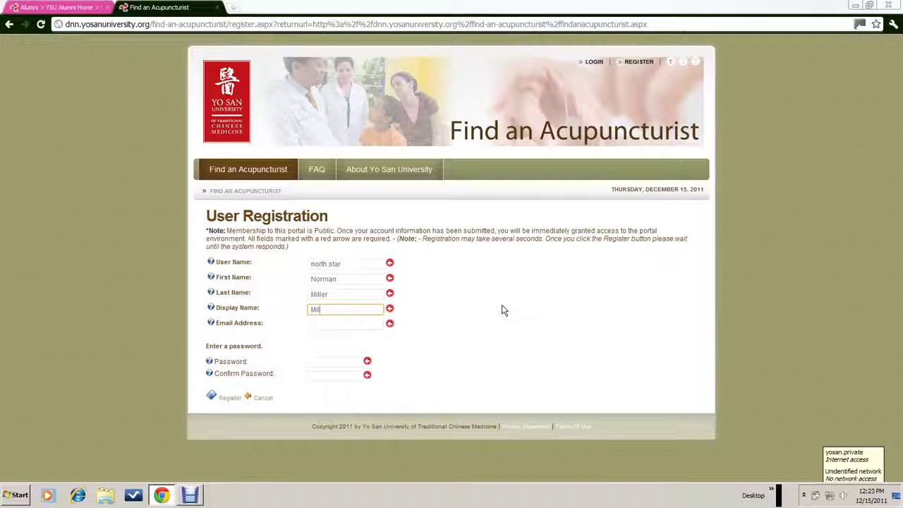
# Enter the practitioner's Yahoo e-mail address, then type and confirm the account password
pyautogui.click(338, 325)
pyautogui.click(568, 326)
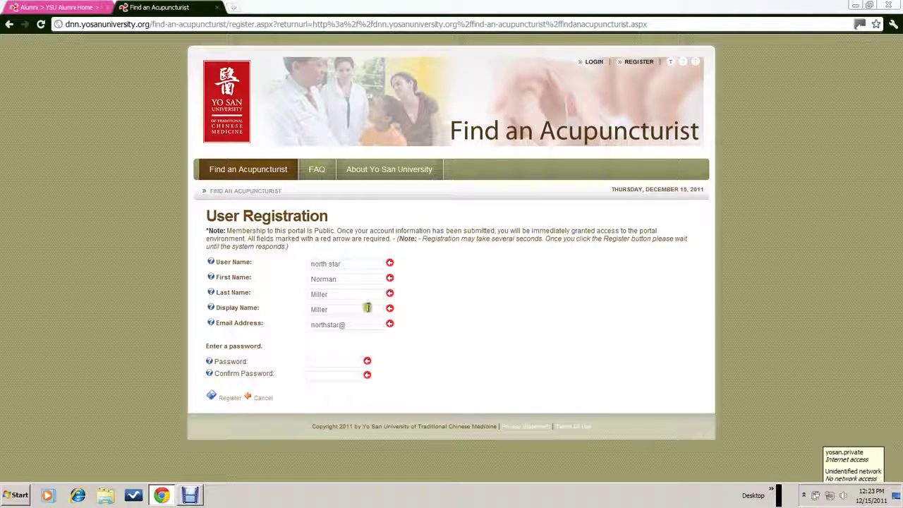
pyautogui.click(342, 325)
pyautogui.write('ya')
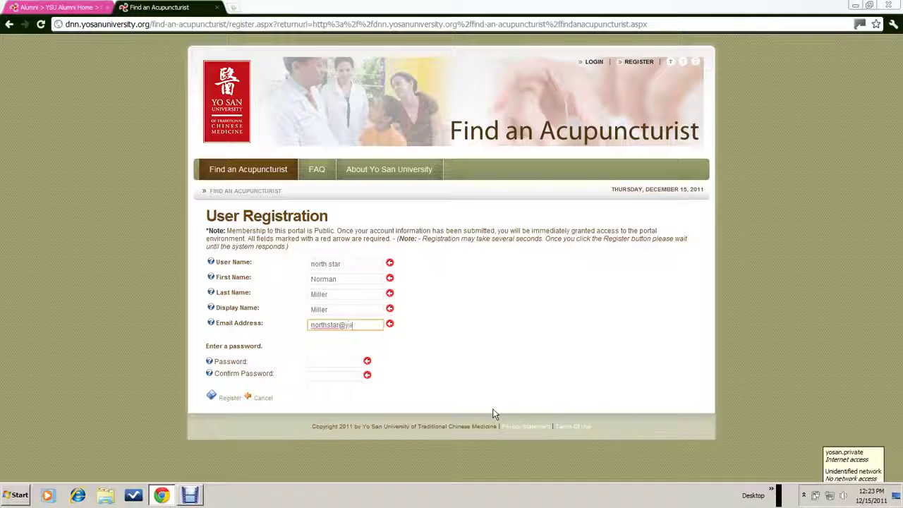
pyautogui.write('hoo.com')
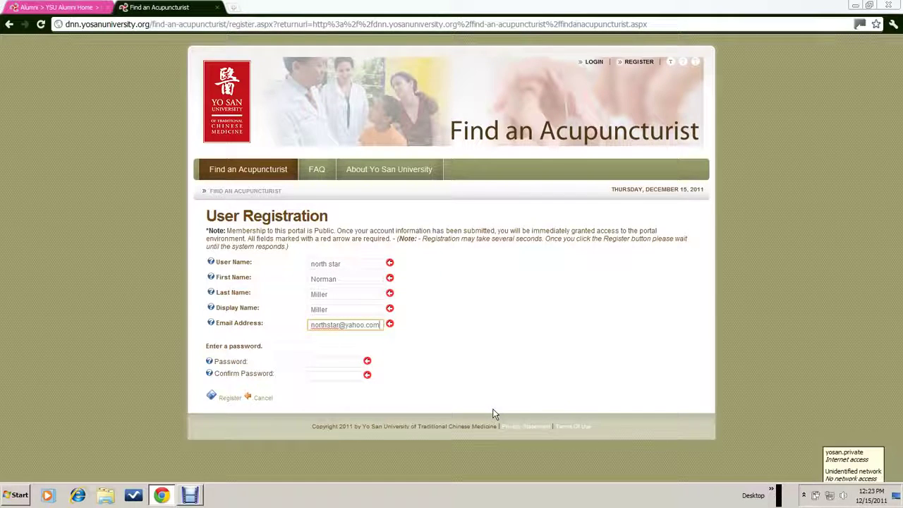
pyautogui.click(313, 362)
pyautogui.write('••••••••')
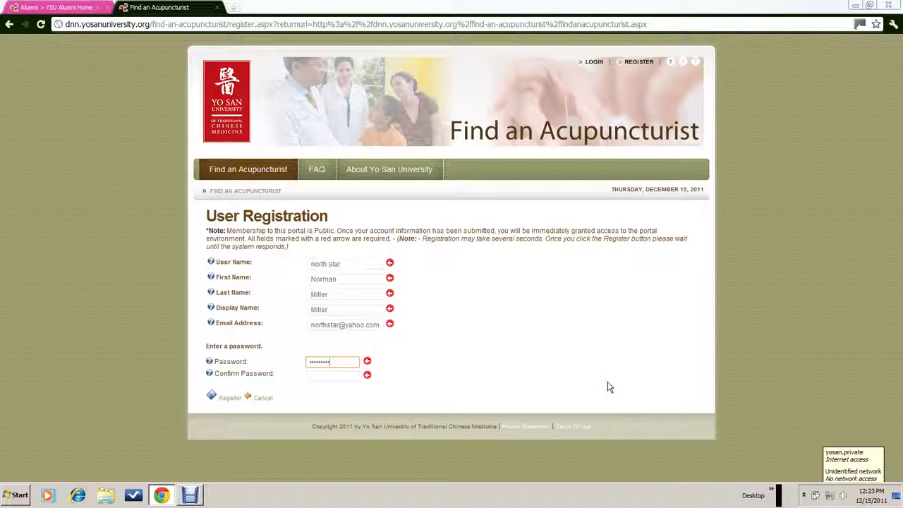
pyautogui.click(308, 372)
pyautogui.write('•••')
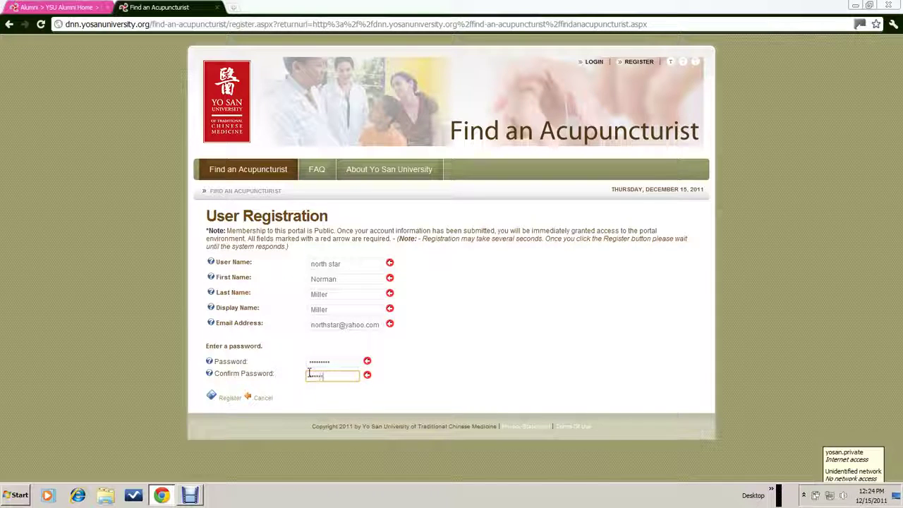
pyautogui.write('•••••')
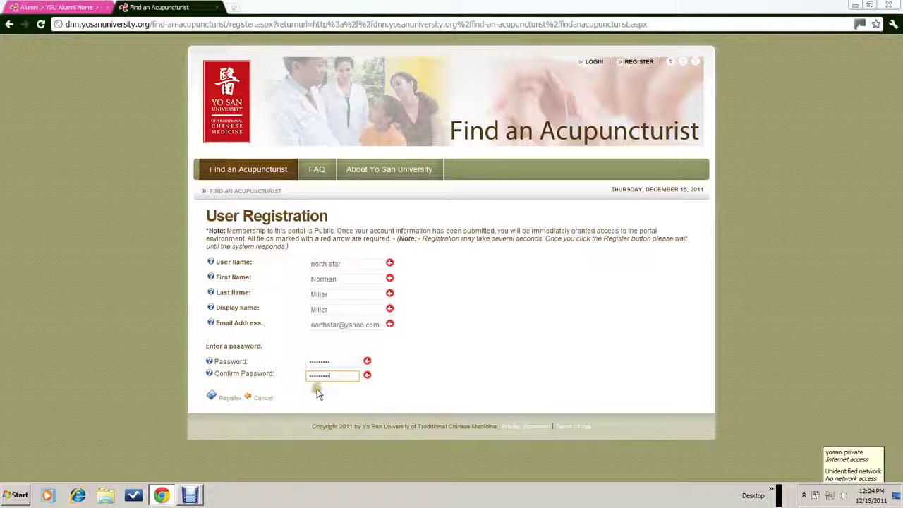
# Submit the registration and open the new directory entry's Edit Your Profile page
pyautogui.click(229, 399)
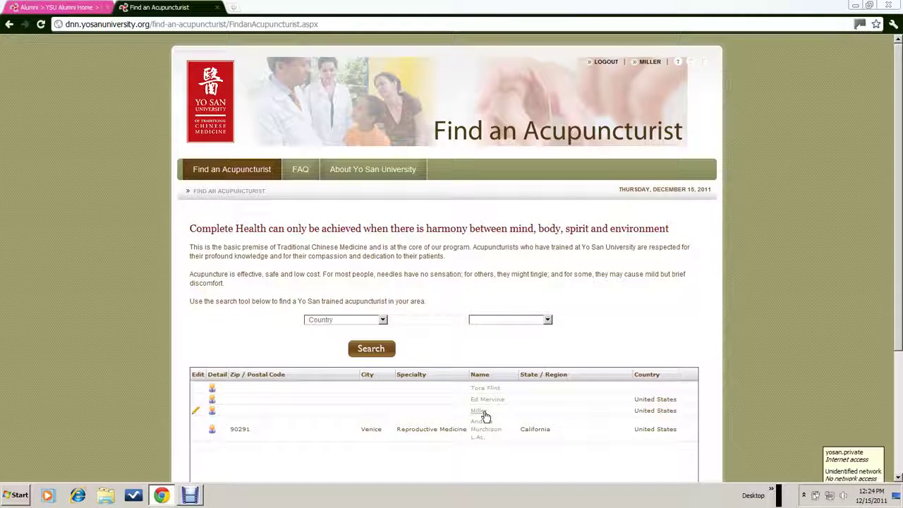
pyautogui.click(197, 411)
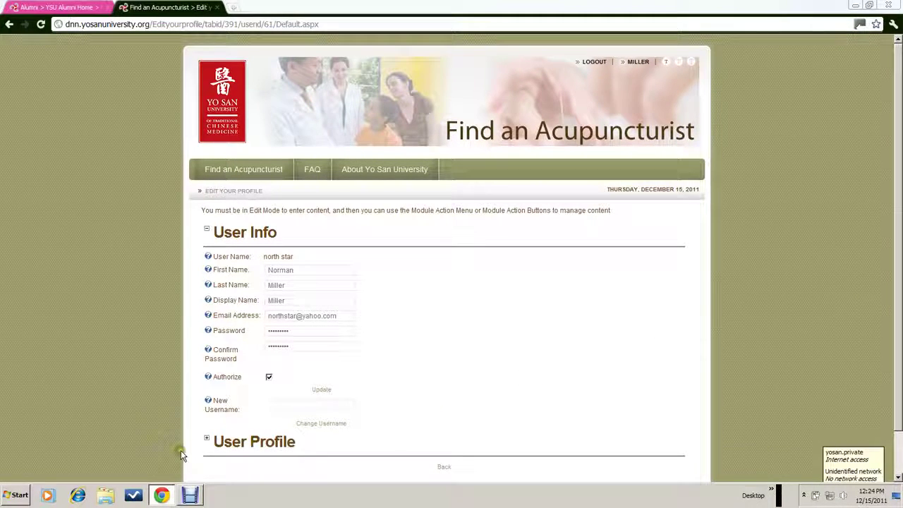
# Fill the address, phone and fax from the autofill suggestion for '133', then enter the practice website
pyautogui.click(207, 438)
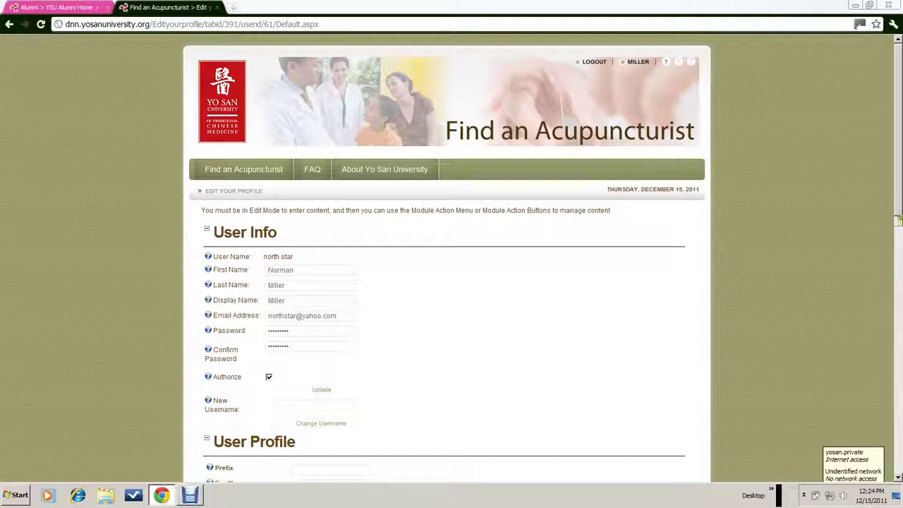
pyautogui.moveTo(892, 203); pyautogui.dragTo(893, 335)
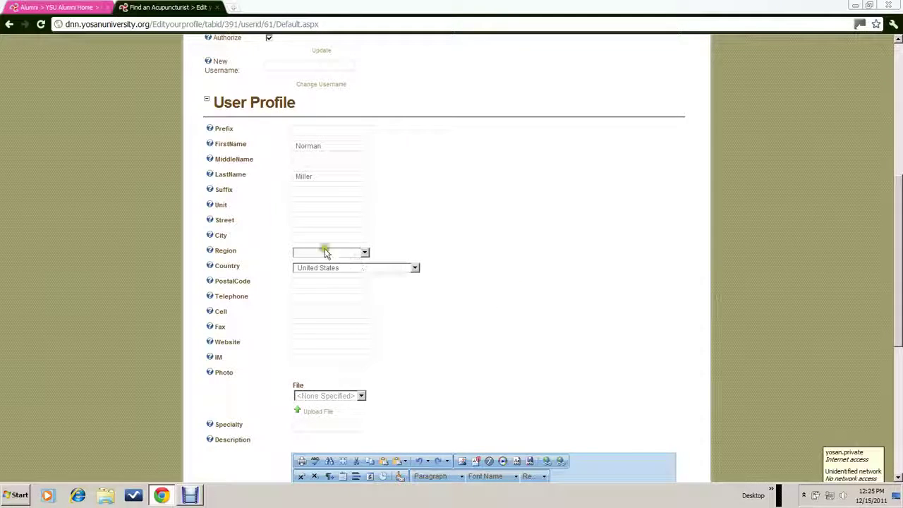
pyautogui.click(301, 222)
pyautogui.write('133')
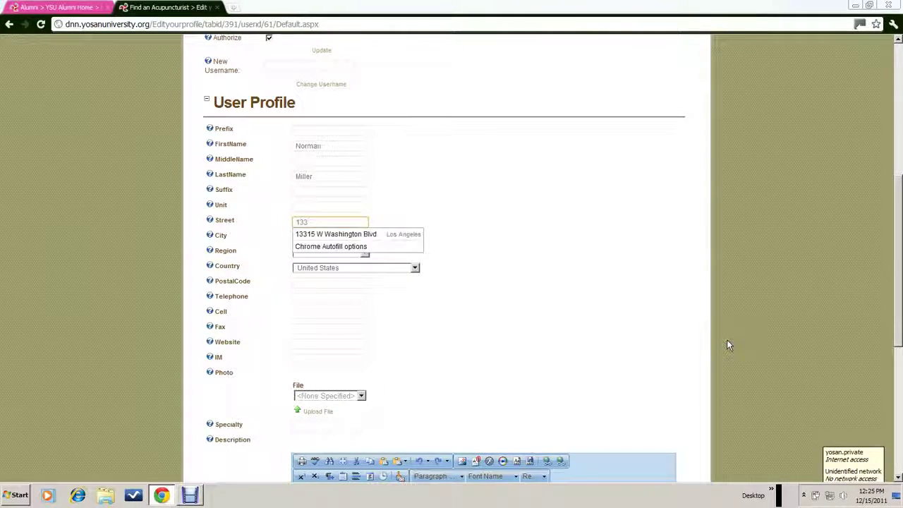
pyautogui.click(353, 234)
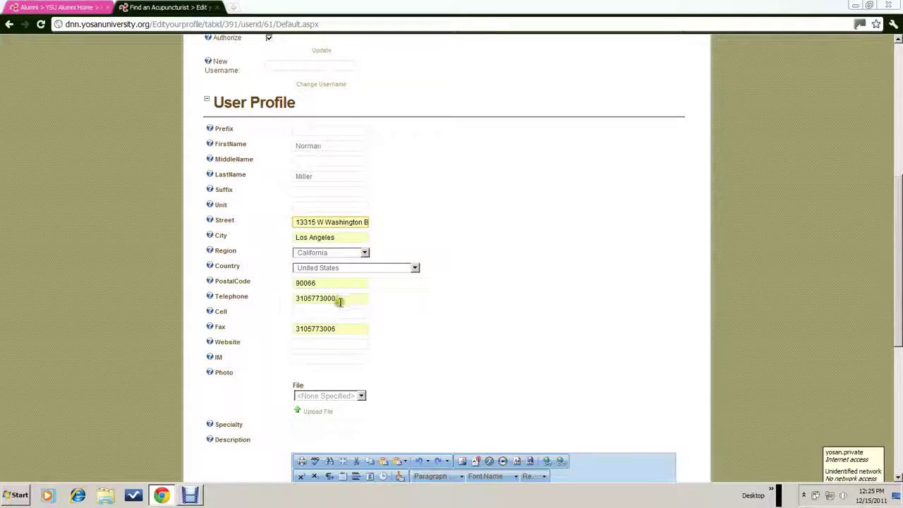
pyautogui.click(301, 344)
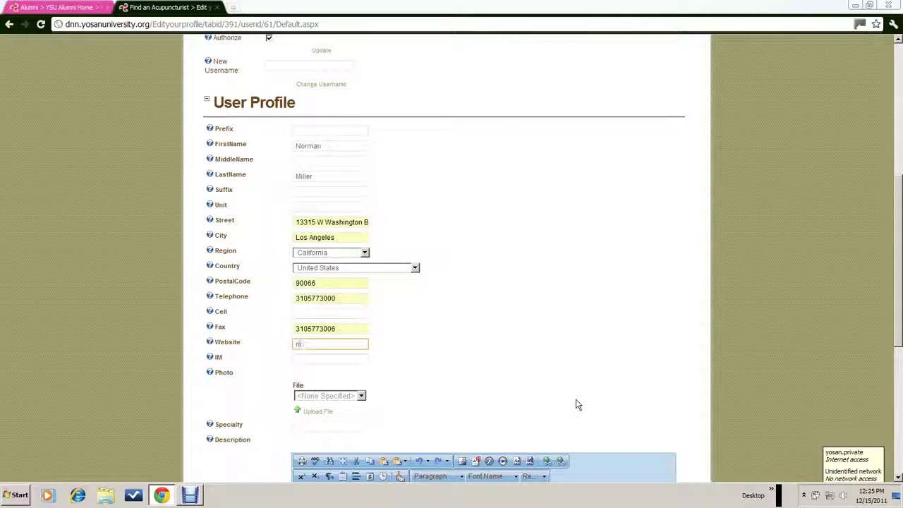
pyautogui.write('north')
pyautogui.write('.com')
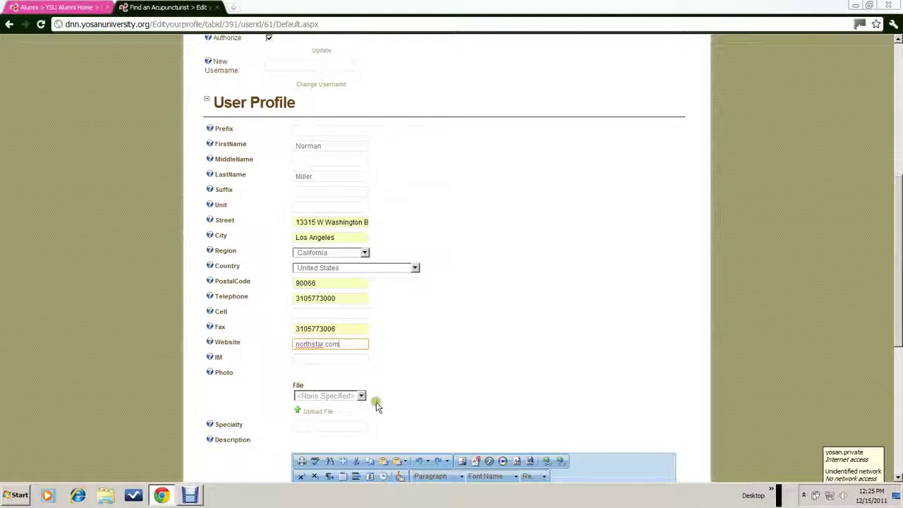
# Upload tree.jpg from the Desktop as the profile photo
pyautogui.click(317, 412)
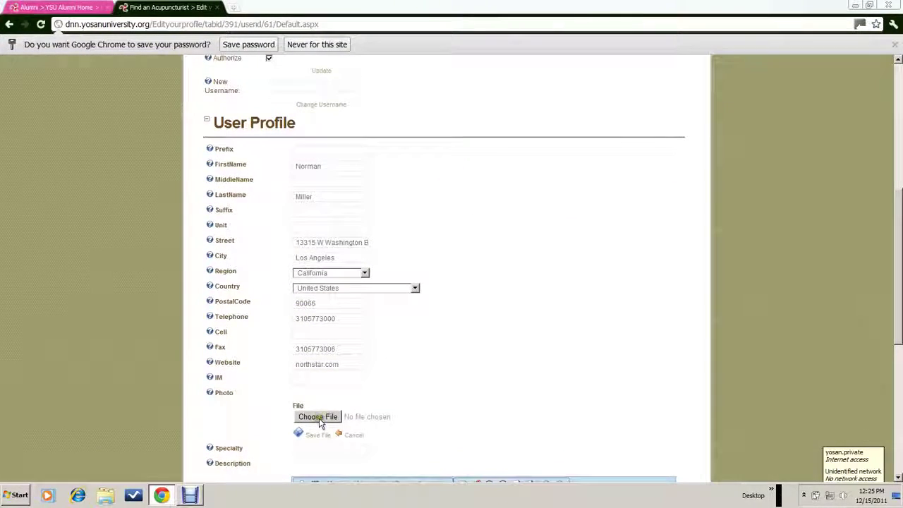
pyautogui.click(319, 421)
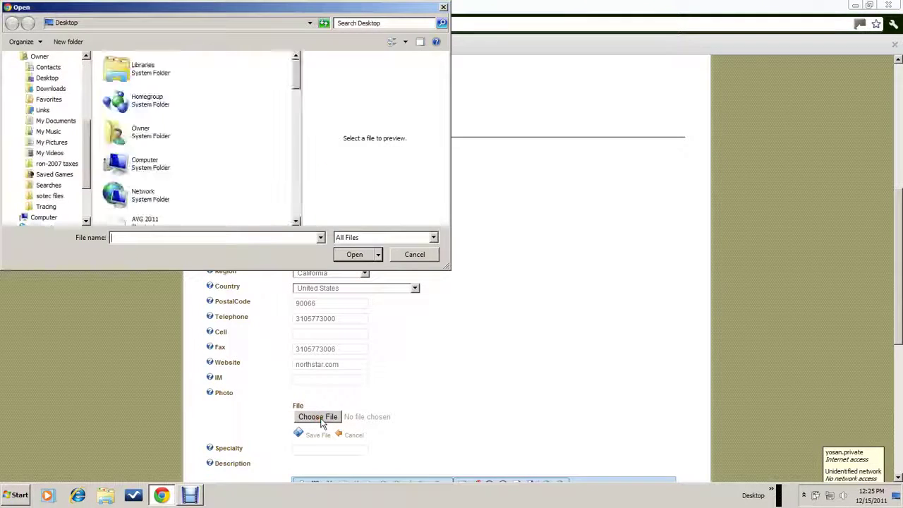
pyautogui.click(319, 237)
pyautogui.click(298, 261)
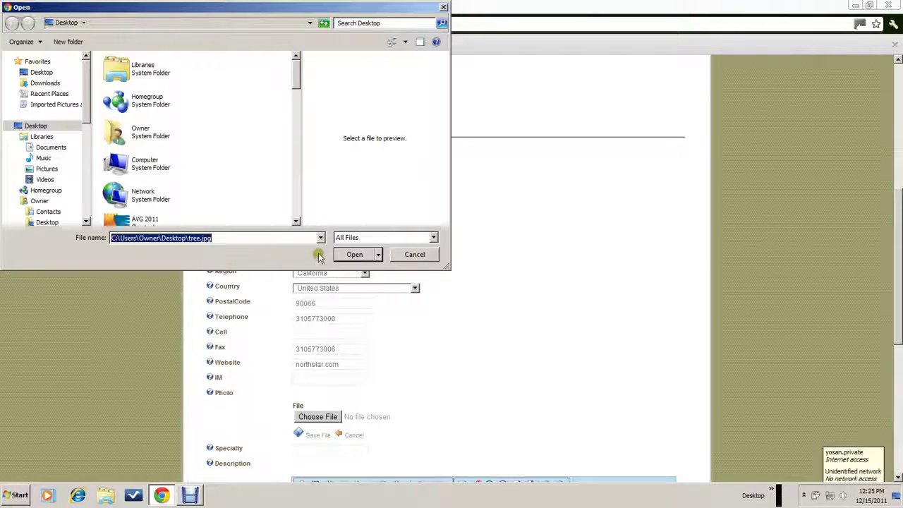
pyautogui.click(354, 253)
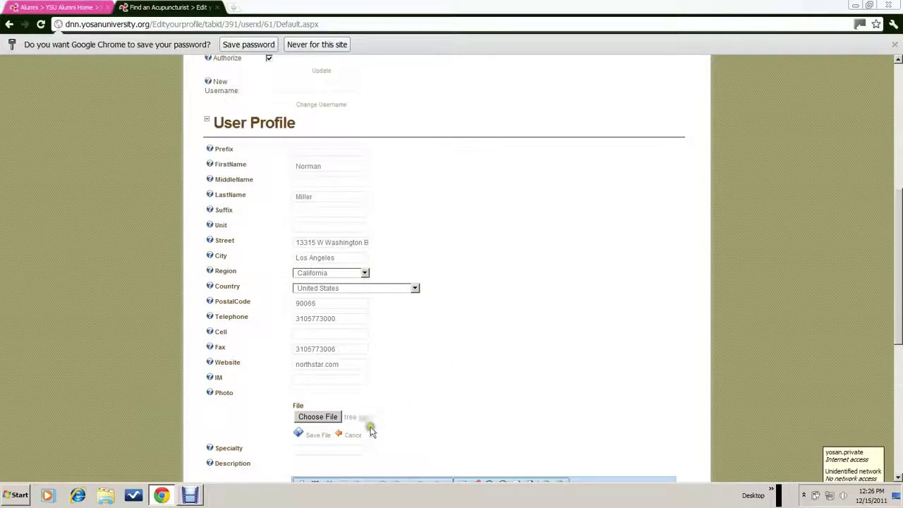
pyautogui.click(316, 438)
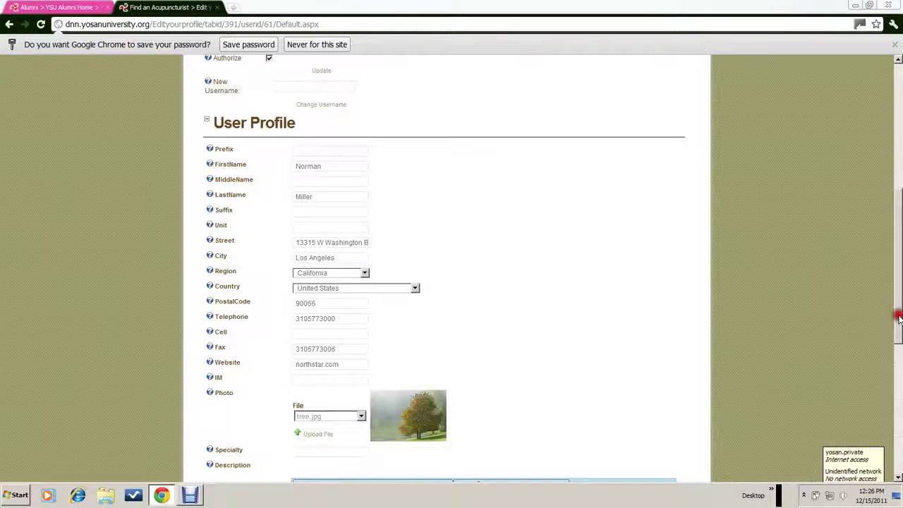
# Enter 'sports medicine' in the profile's Specialty field
pyautogui.moveTo(898, 319); pyautogui.dragTo(890, 422)
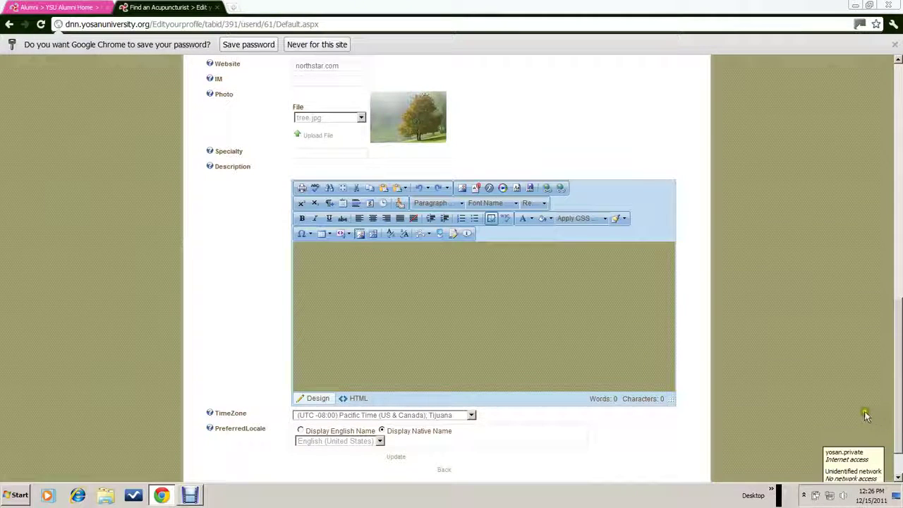
pyautogui.click(307, 252)
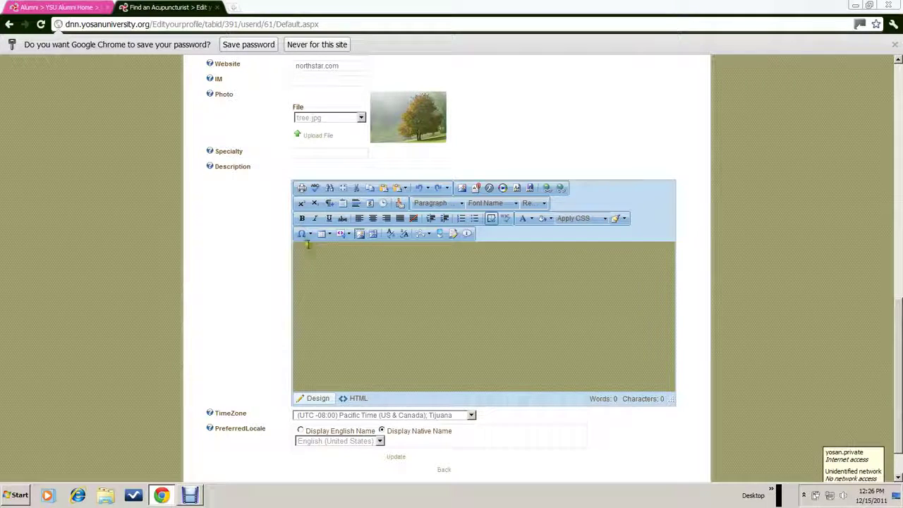
pyautogui.click(297, 153)
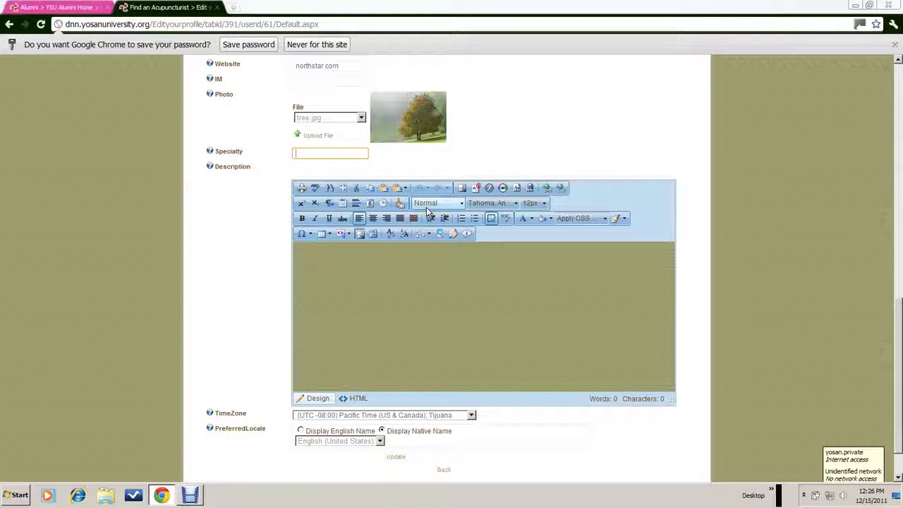
pyautogui.write('or')
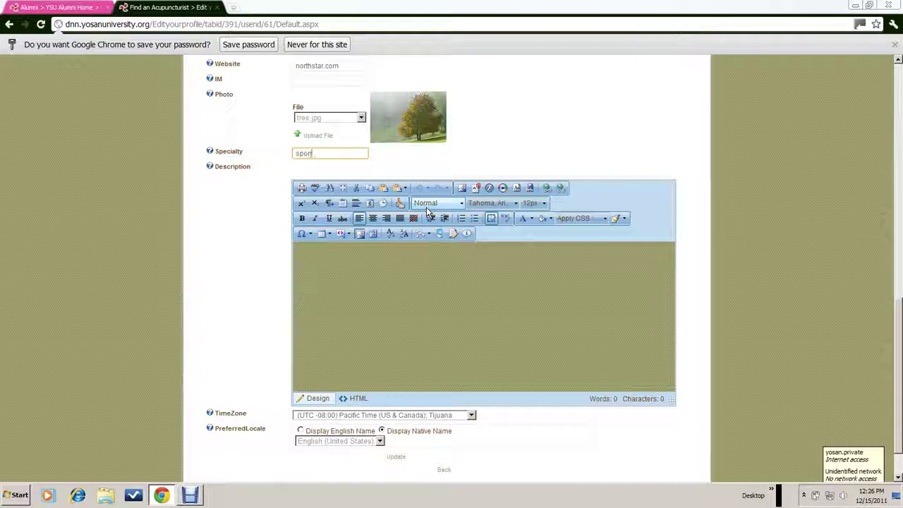
pyautogui.write('ts me')
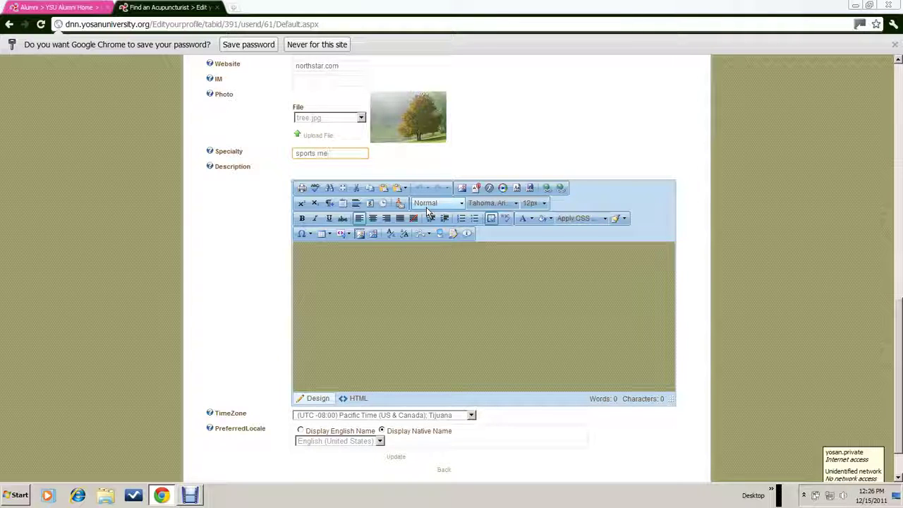
pyautogui.write('dicin')
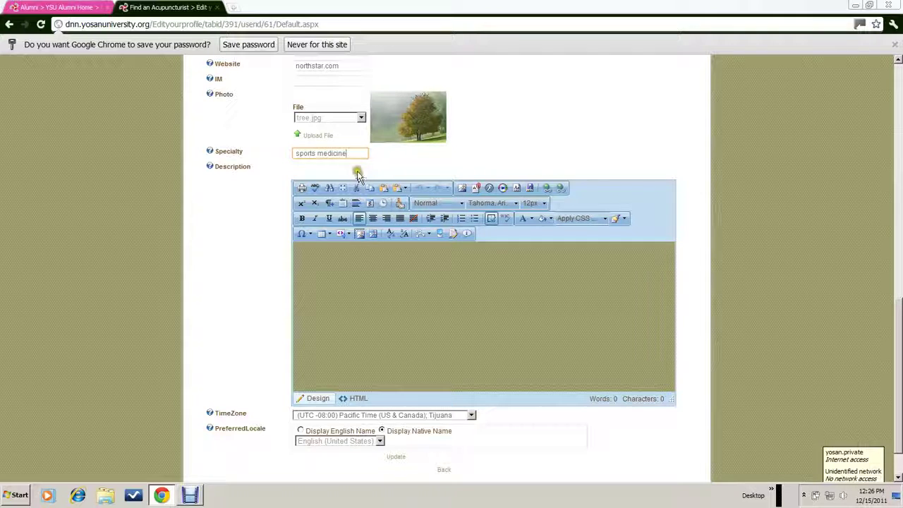
pyautogui.write('e')
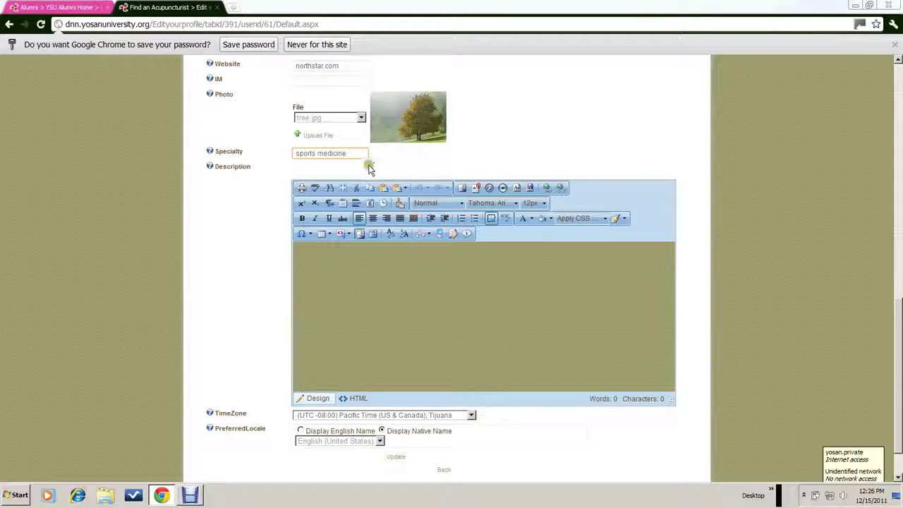
pyautogui.click(299, 253)
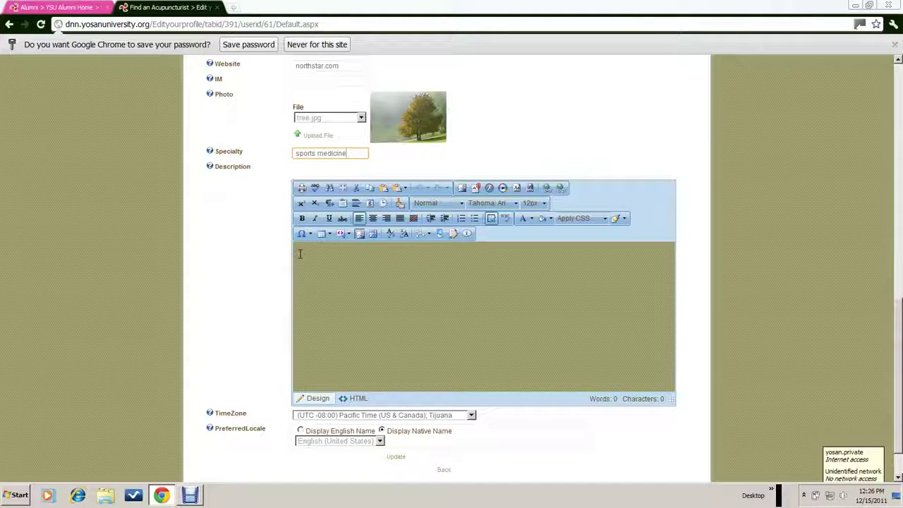
# Write 'We provide best' in the Description and save the profile with Update
pyautogui.click(299, 252)
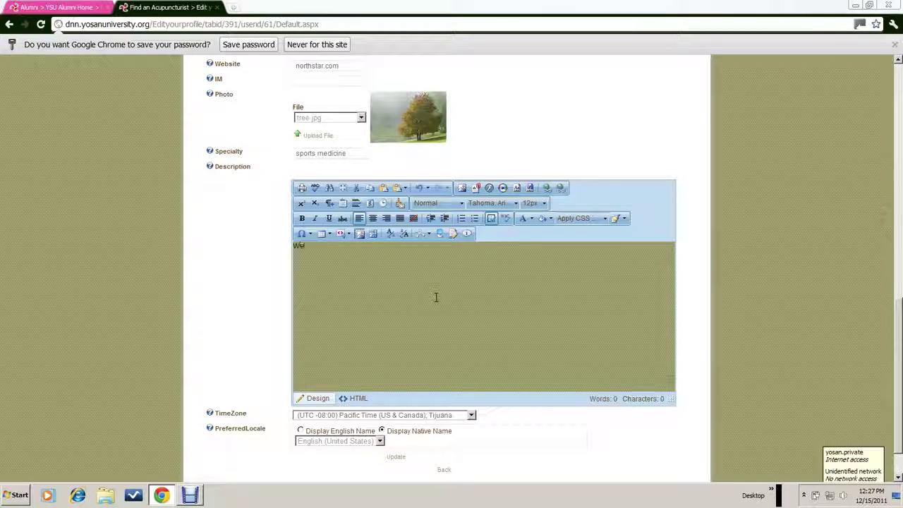
pyautogui.click(433, 303)
pyautogui.write('provide best')
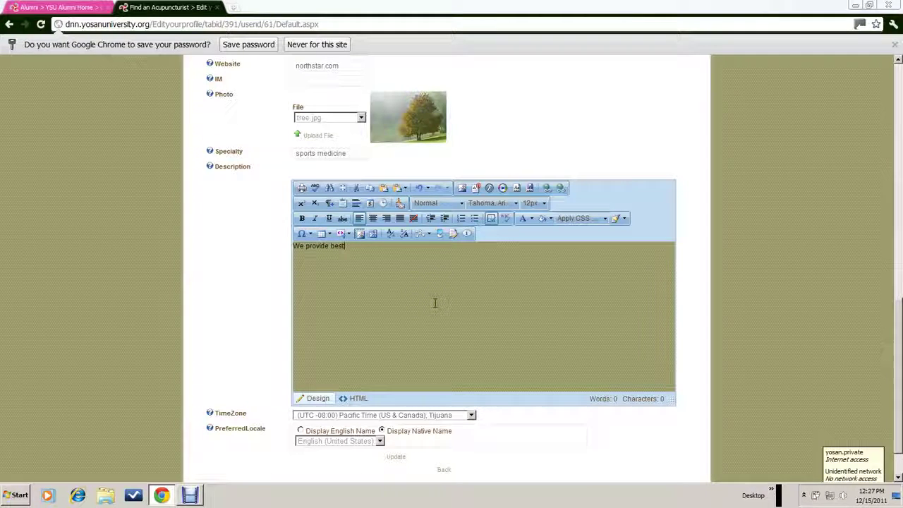
pyautogui.click(898, 373)
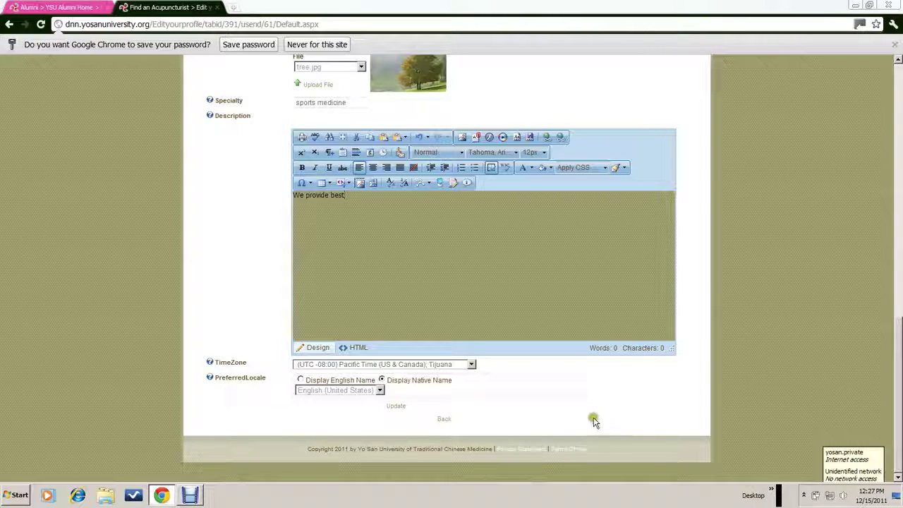
pyautogui.click(398, 407)
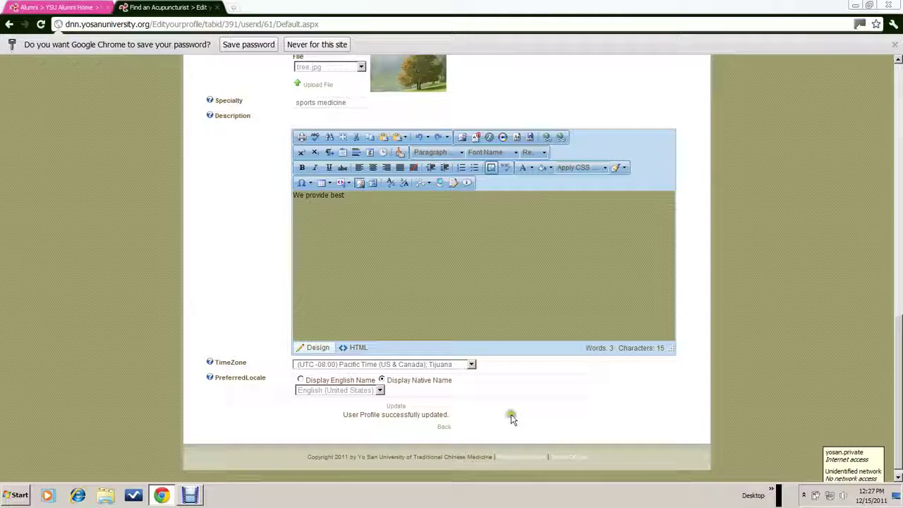
# Return to the acupuncturist search results and open the new practitioner's public profile
pyautogui.click(443, 428)
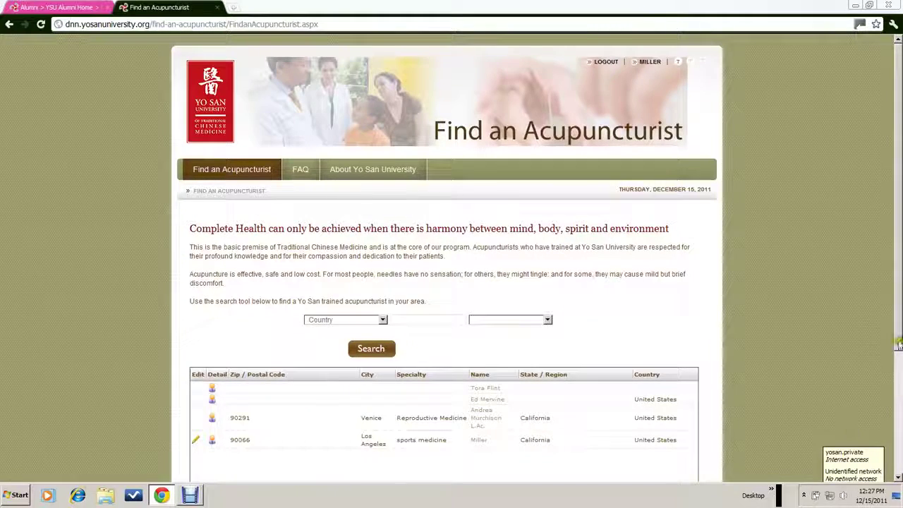
pyautogui.moveTo(897, 344); pyautogui.dragTo(898, 437)
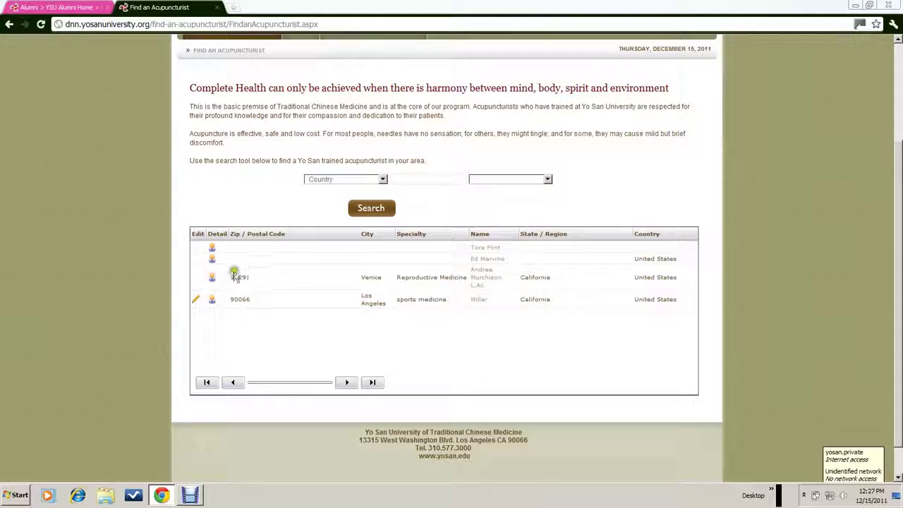
pyautogui.click(483, 302)
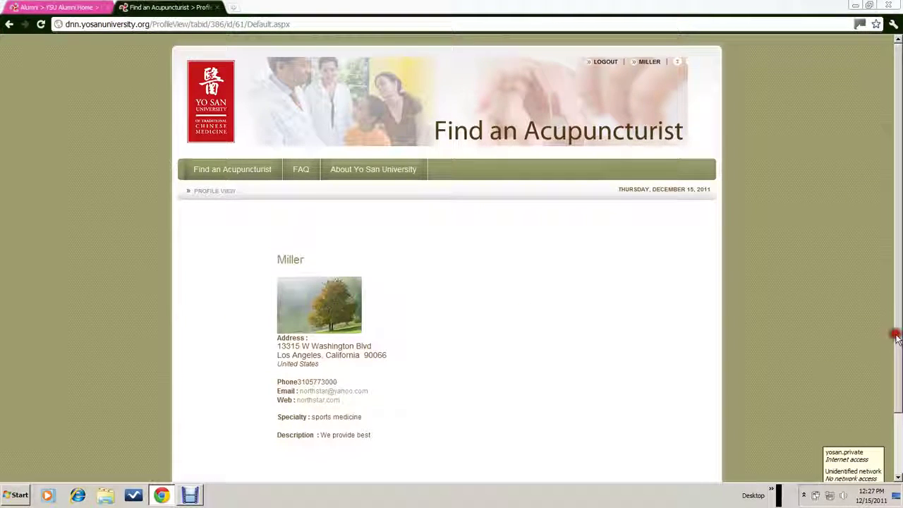
# Scroll the public profile to check the tree photo, sports medicine specialty and description
pyautogui.moveTo(893, 335); pyautogui.dragTo(893, 401)
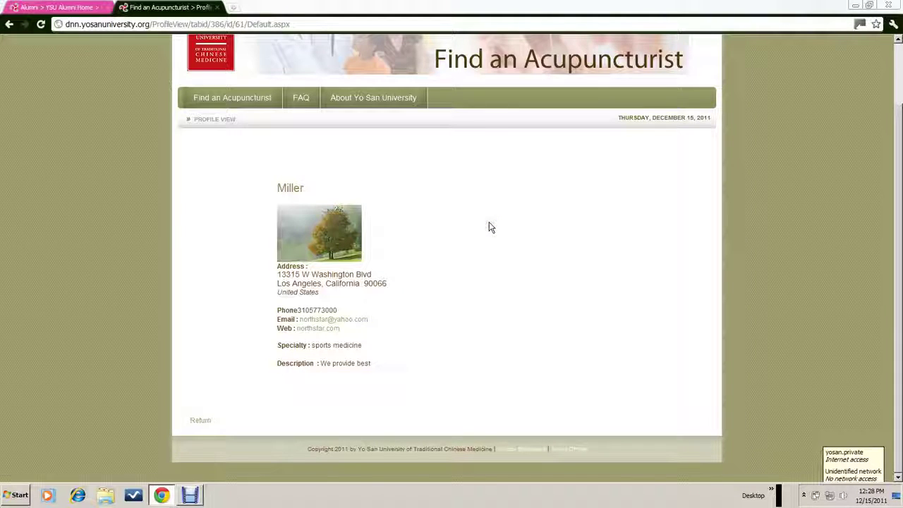
pyautogui.click(489, 227)
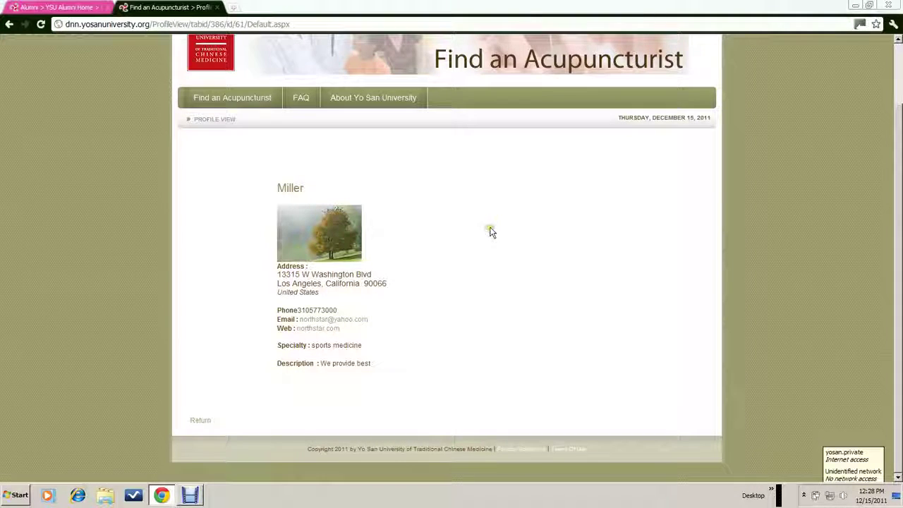